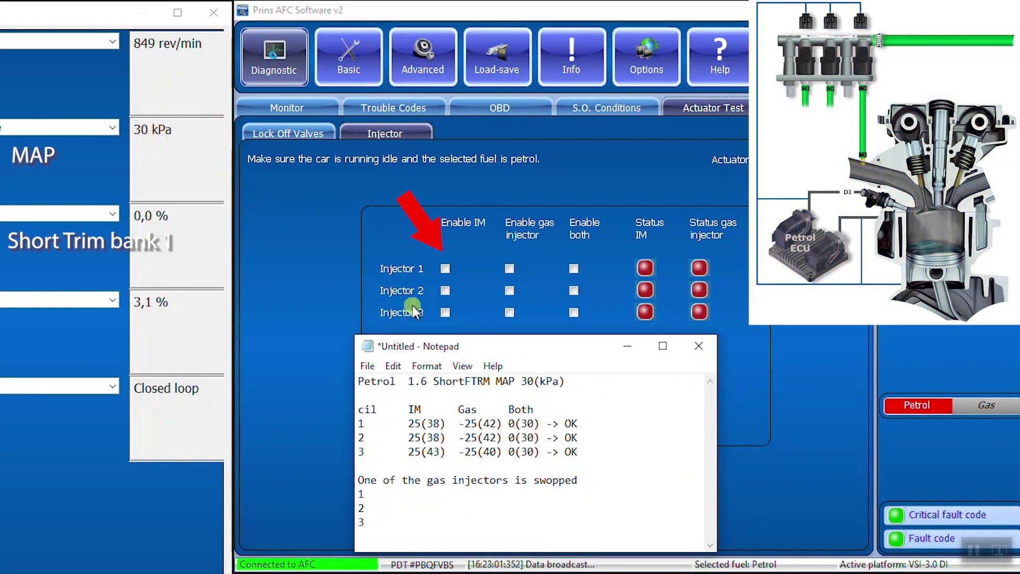
- Run injector 1's petrol-only Enable IM test until short trim climbs to about 25%
{"action": "left_click", "coordinate": [445, 272]}
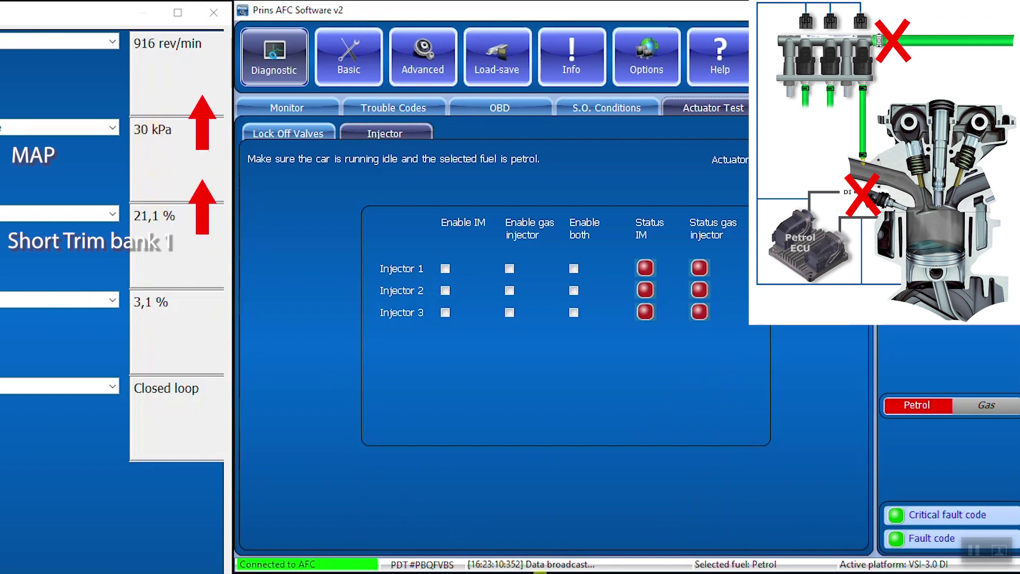
- Log 25(41) on line 1 of the notes and start injector 1's gas-injector-only test
{"action": "key", "text": "alt+Tab"}
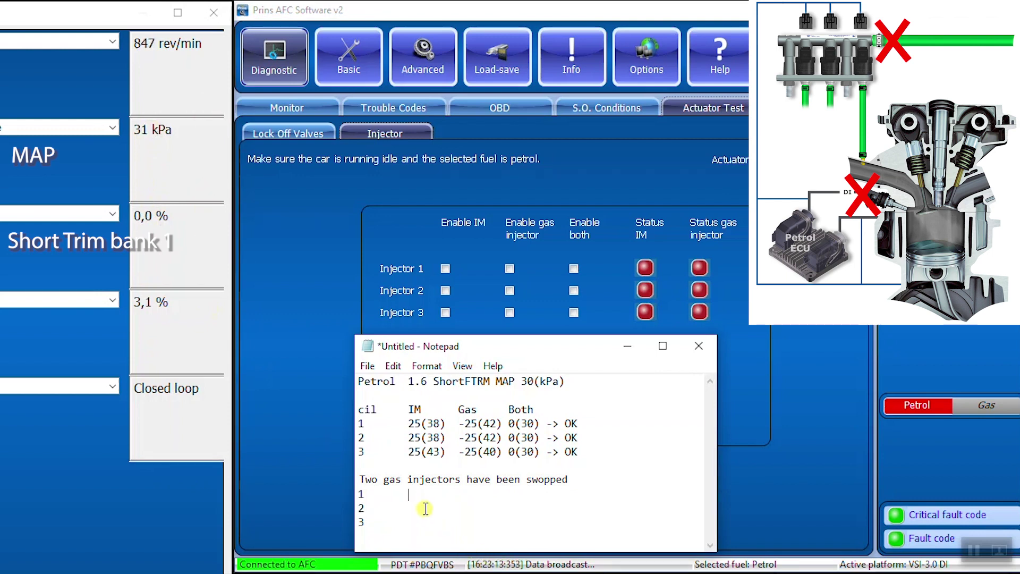
{"action": "type", "text": "25"}
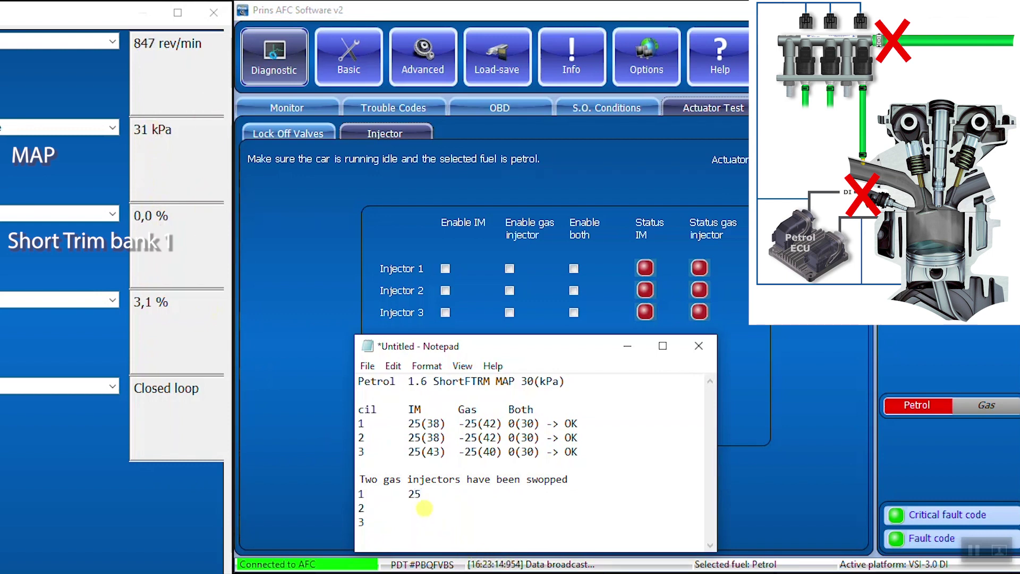
{"action": "type", "text": "(41"}
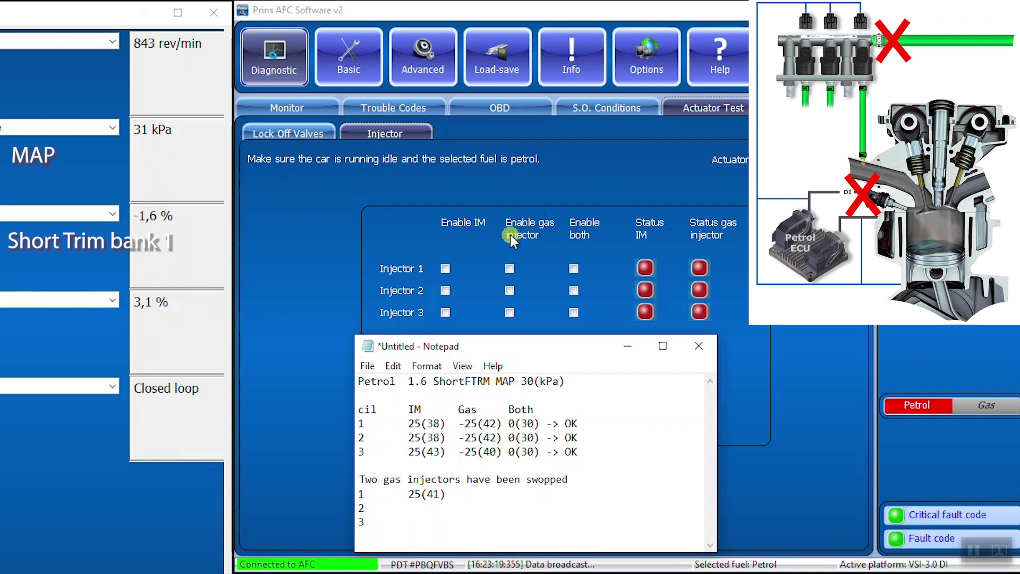
{"action": "left_click", "coordinate": [509, 268]}
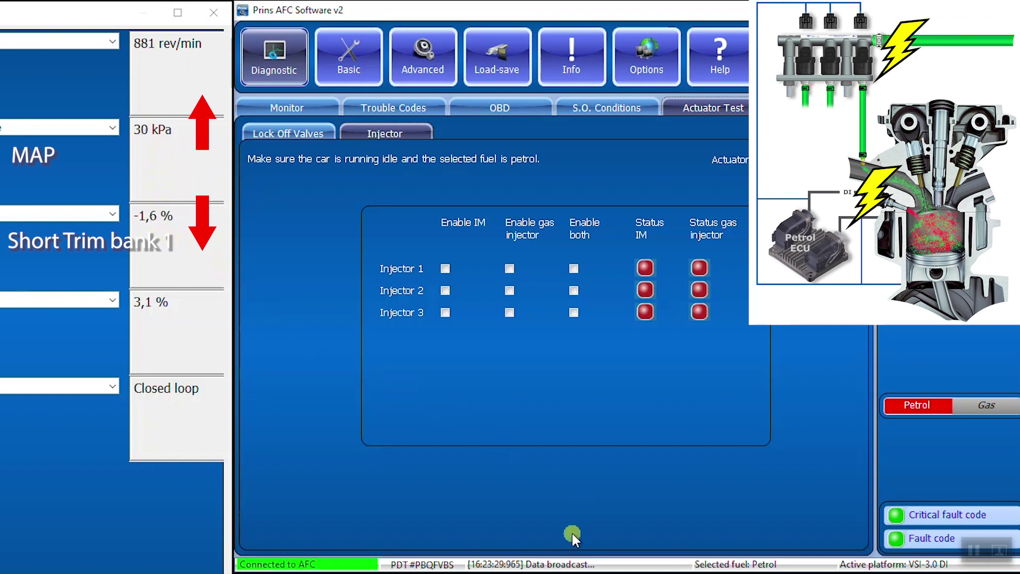
- Log -24(43) on line 1 and start injector 1's combined petrol-and-gas test
{"action": "key", "text": "alt+Tab"}
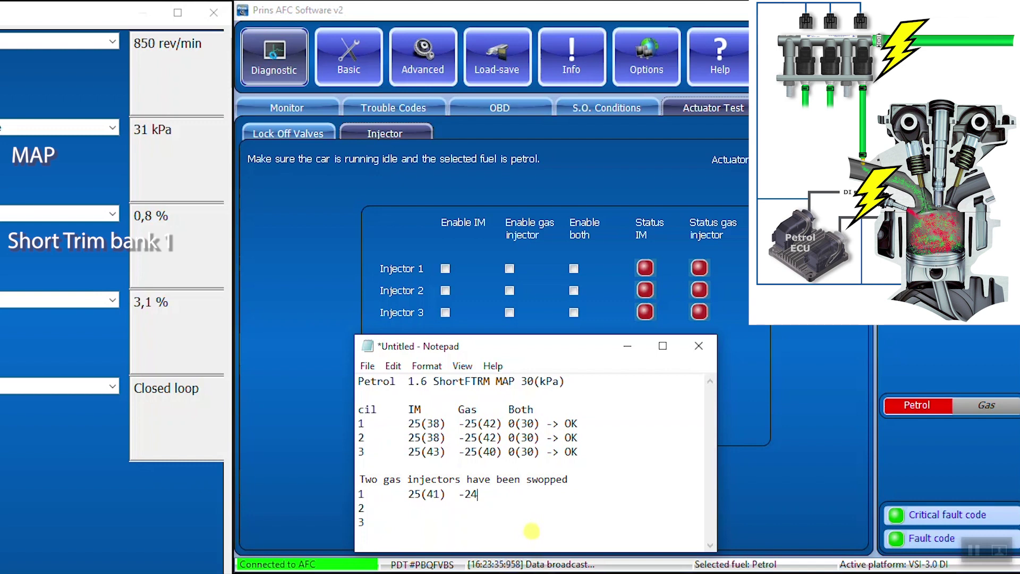
{"action": "type", "text": "-24(43)"}
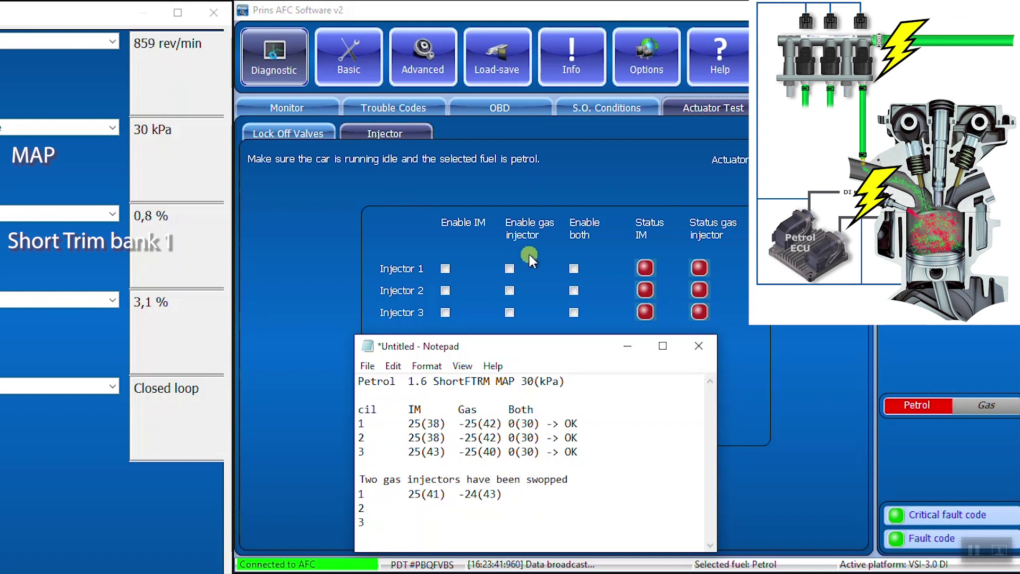
{"action": "left_click", "coordinate": [579, 267]}
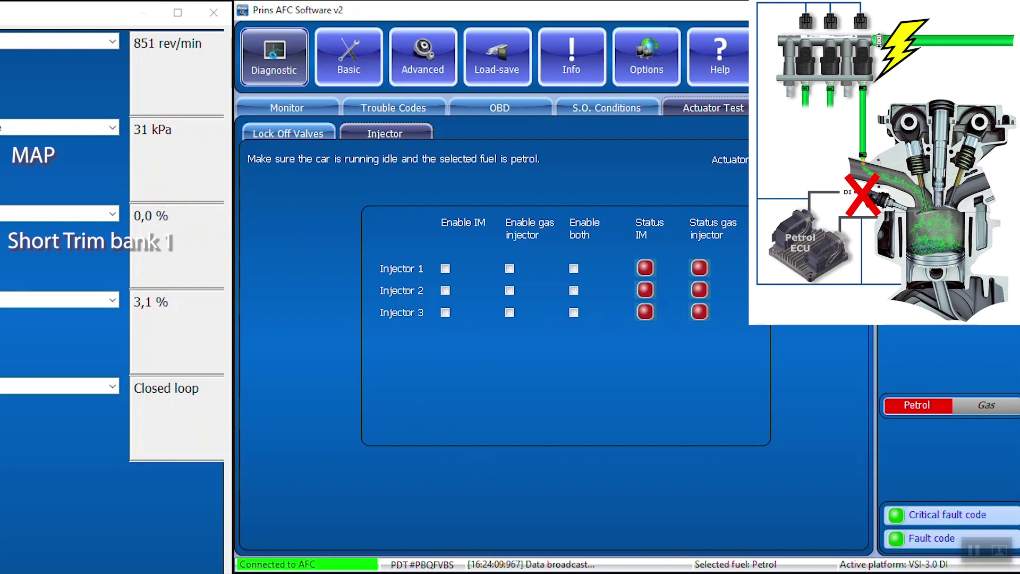
- Log -1(31) for cylinder 1, move to line 2, and run injector 2's petrol-only Enable IM test
{"action": "key", "text": "alt+Tab"}
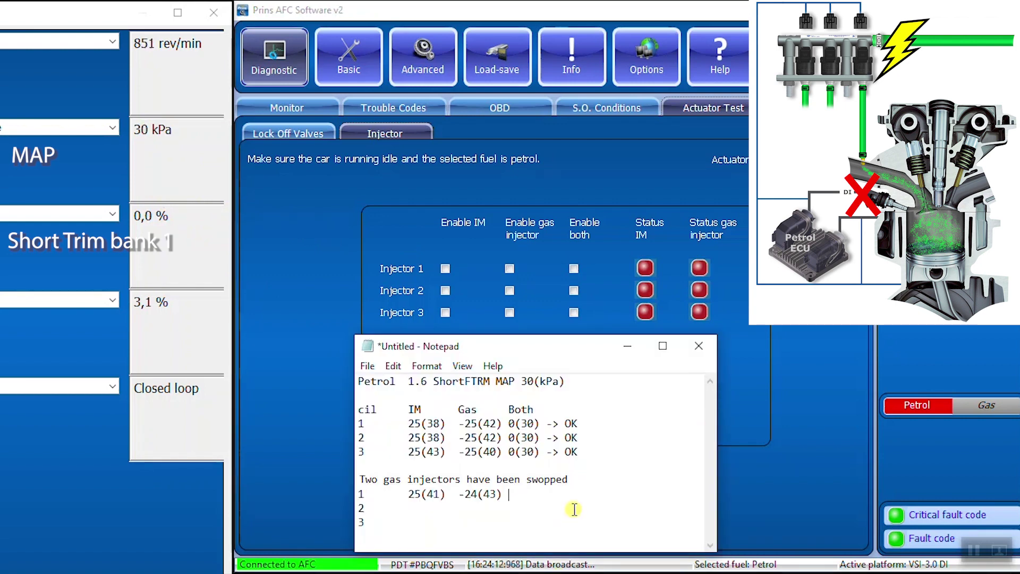
{"action": "type", "text": "-1(31"}
{"action": "left_click", "coordinate": [420, 508]}
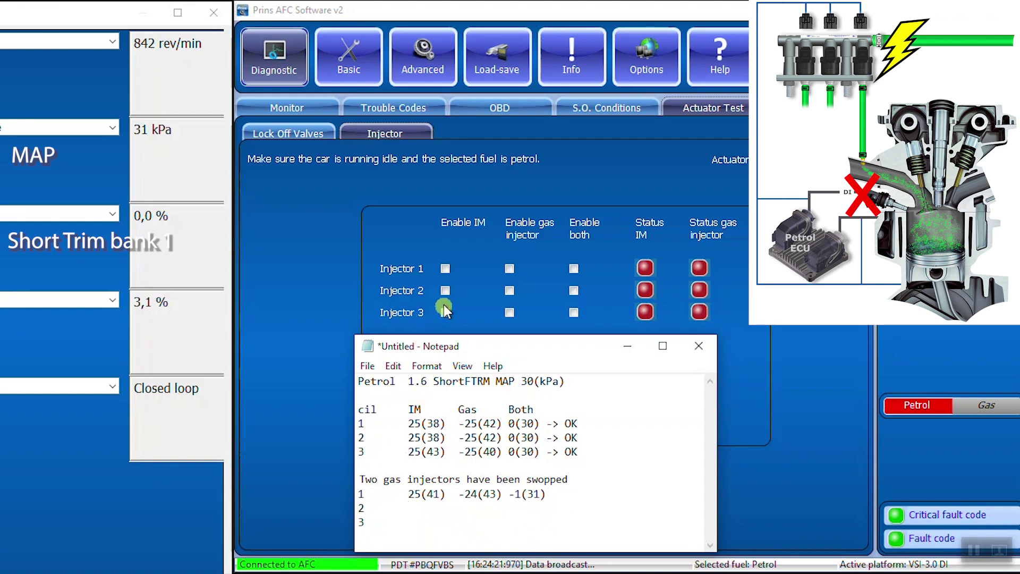
{"action": "left_click", "coordinate": [445, 291]}
{"action": "left_click", "coordinate": [445, 290]}
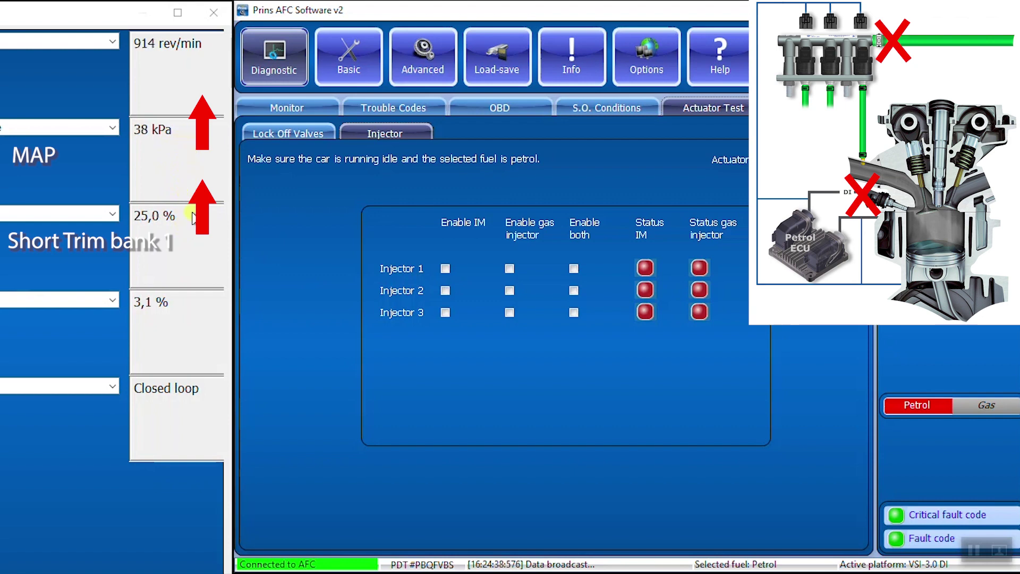
- Log 25(42) on line 2 and start injector 2's gas-injector-only test
{"action": "left_click", "coordinate": [534, 572]}
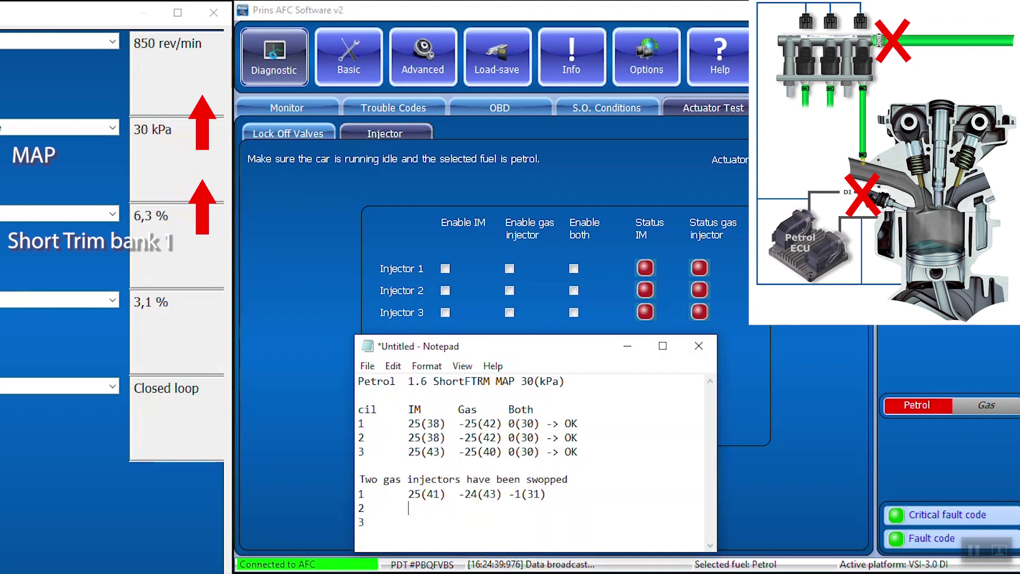
{"action": "type", "text": "2"}
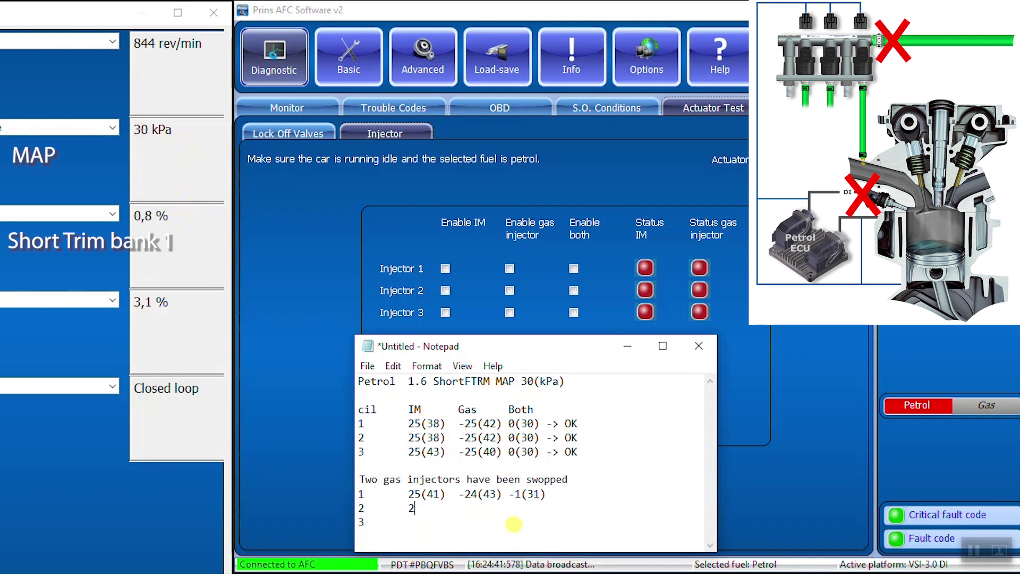
{"action": "type", "text": "5(42)"}
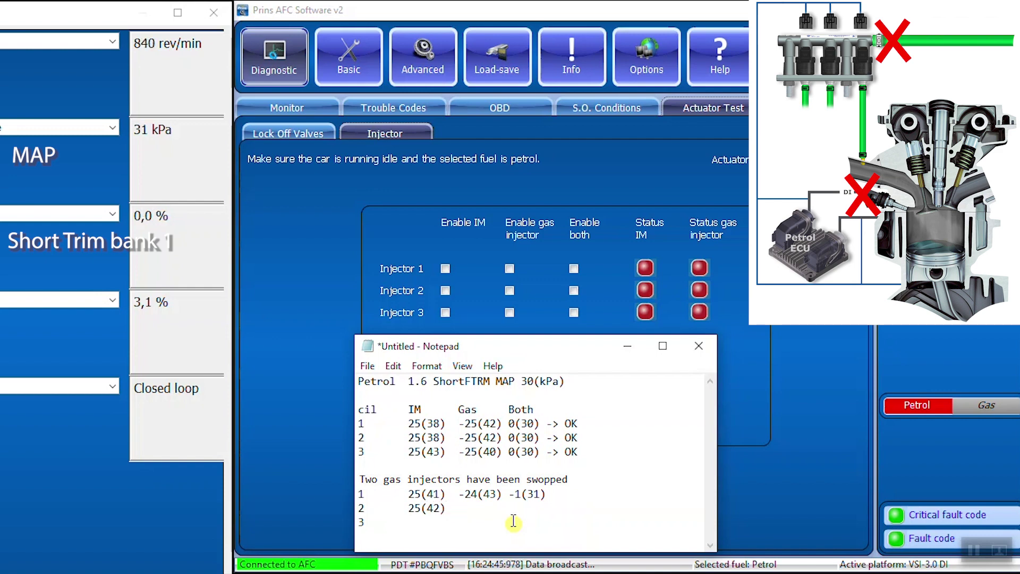
{"action": "left_click", "coordinate": [511, 292]}
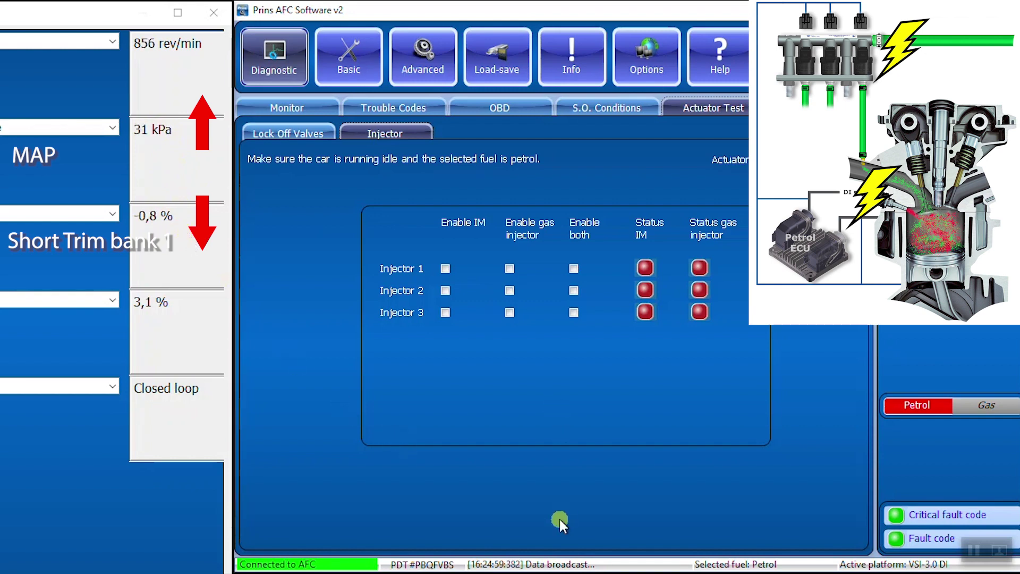
- Log -25(45) on line 2 and start injector 2's combined petrol-and-gas test
{"action": "left_click", "coordinate": [547, 573]}
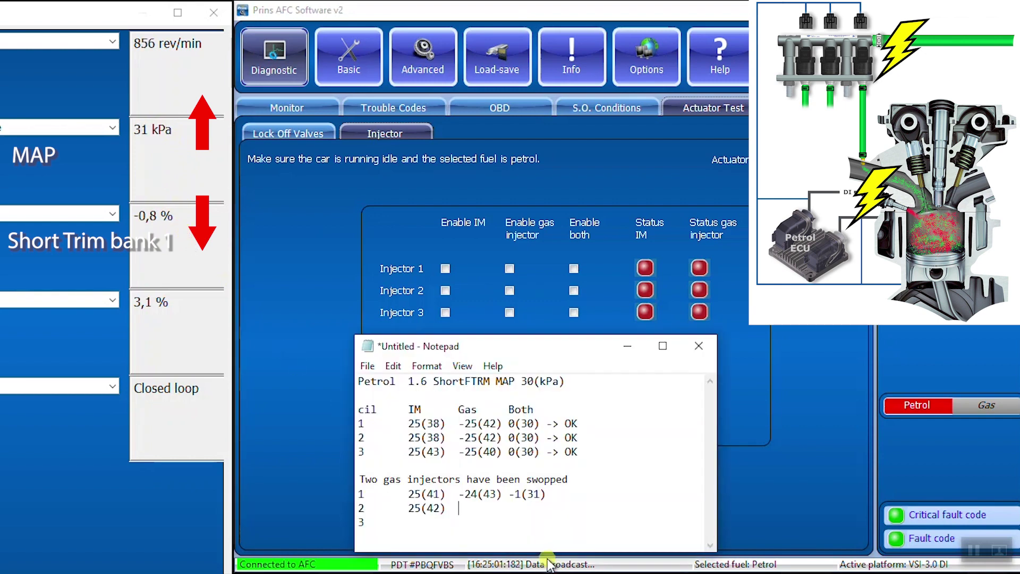
{"action": "type", "text": "-25"}
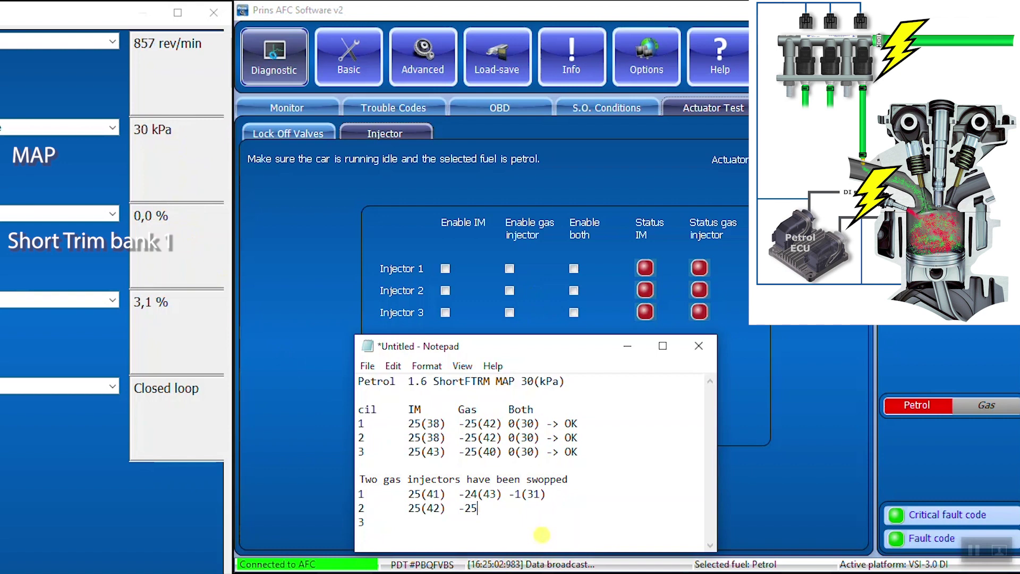
{"action": "type", "text": "(45"}
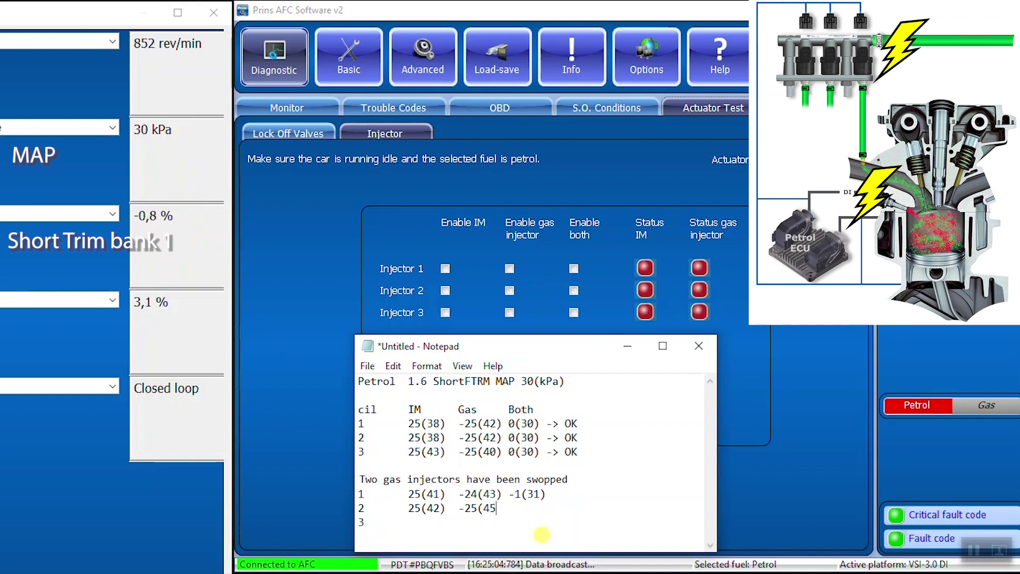
{"action": "type", "text": ")"}
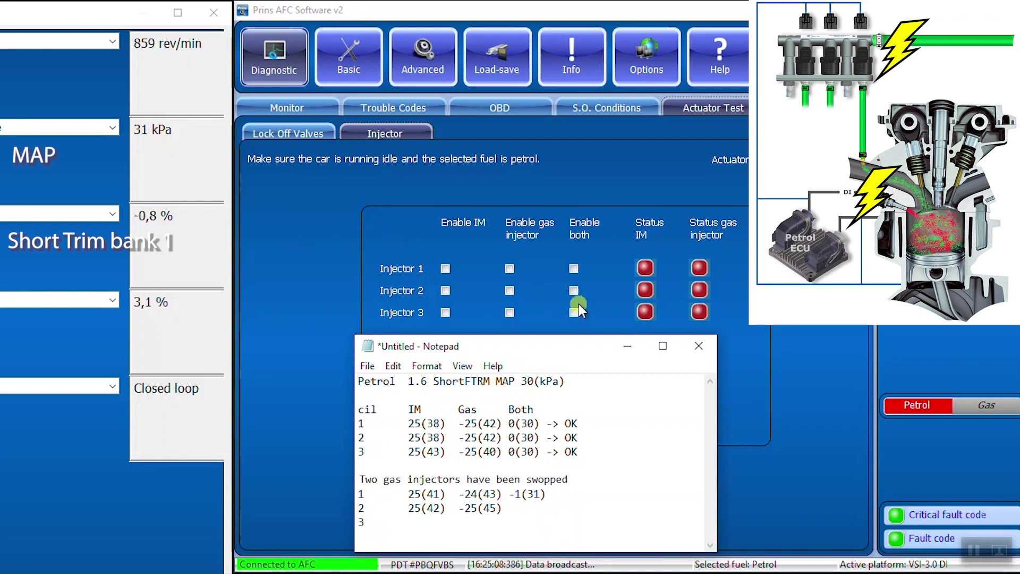
{"action": "left_click", "coordinate": [570, 293]}
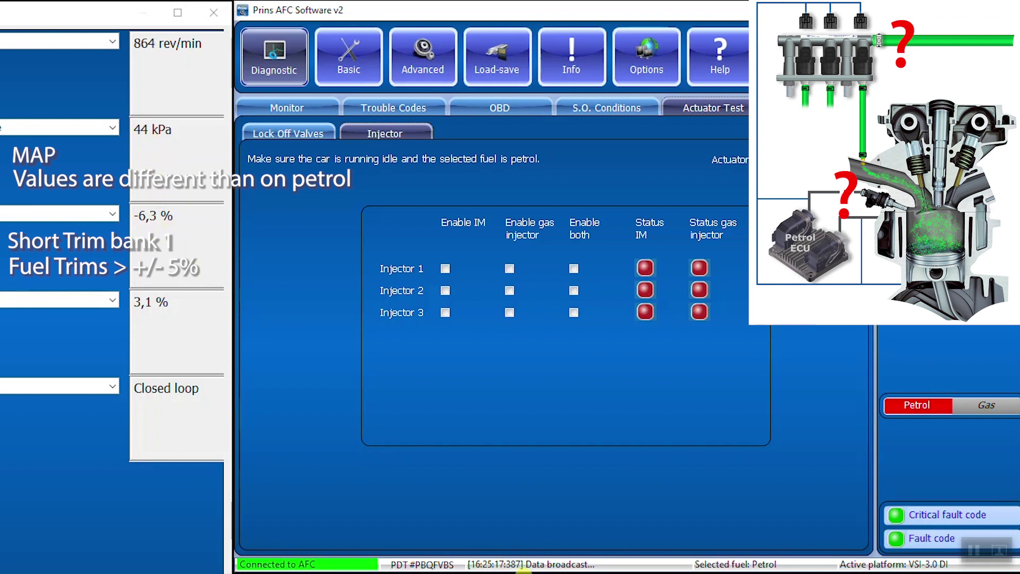
- Type -7(44) at the end of line 2 in Notepad
{"action": "mouse_move", "coordinate": [523, 570]}
{"action": "left_click", "coordinate": [524, 521]}
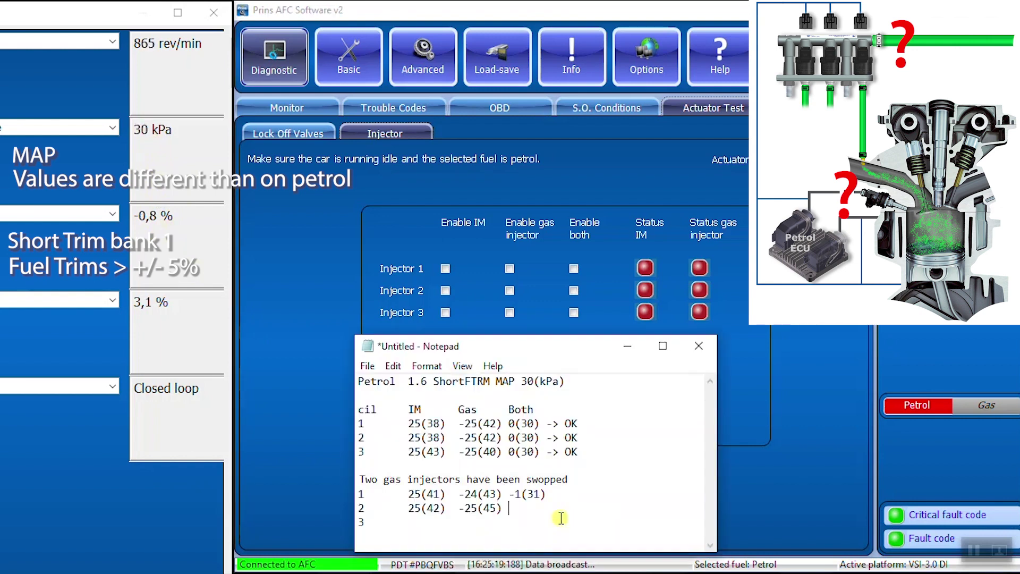
{"action": "type", "text": "-7(44"}
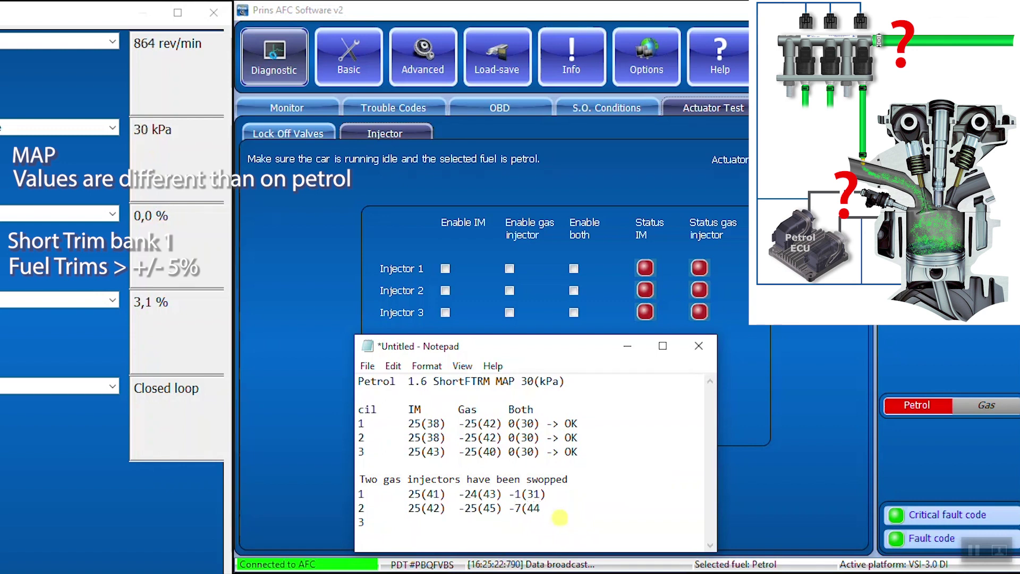
- Compare row 2's (44) reading with cylinder 1's 31 and the original 0(30) result
{"action": "left_click_drag", "start_coordinate": [522, 508], "coordinate": [547, 515]}
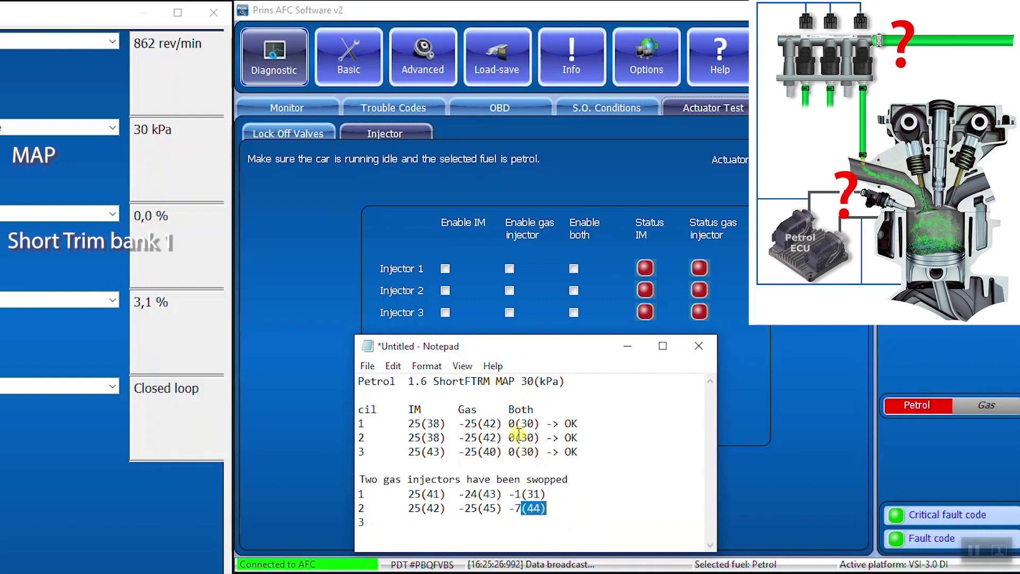
{"action": "left_click_drag", "start_coordinate": [527, 494], "coordinate": [542, 495]}
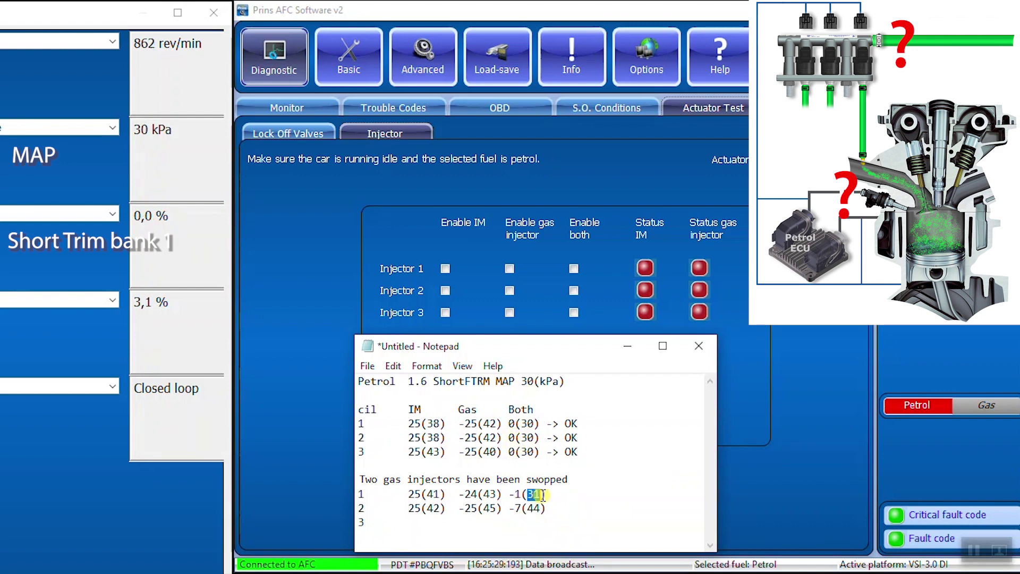
{"action": "left_click_drag", "start_coordinate": [540, 437], "coordinate": [508, 437]}
{"action": "left_click_drag", "start_coordinate": [547, 508], "coordinate": [522, 508]}
{"action": "left_click", "coordinate": [556, 510]}
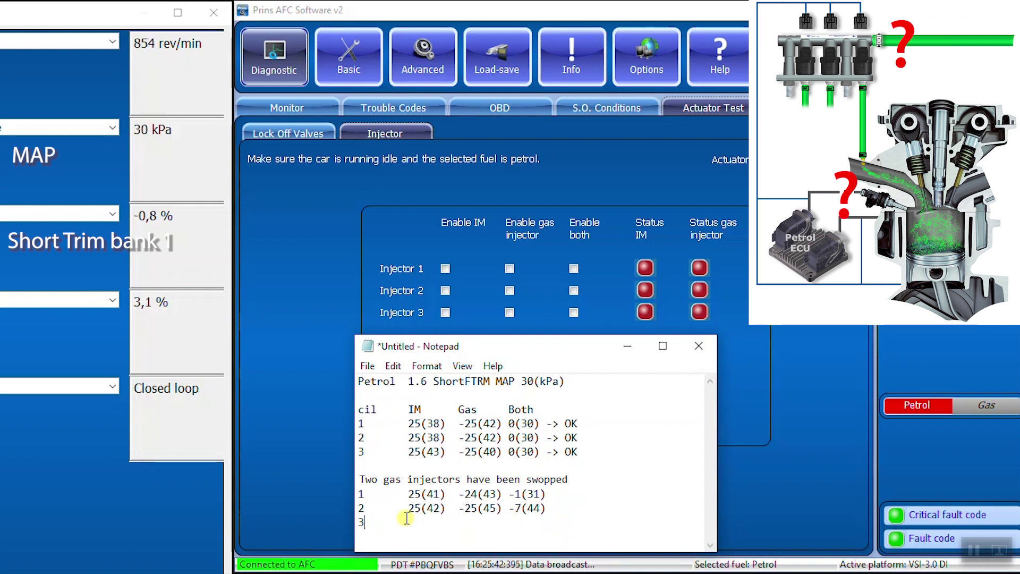
- Run injector 3's petrol-only test, log 25(42) on line 3, and start its gas-only test
{"action": "left_click", "coordinate": [449, 312]}
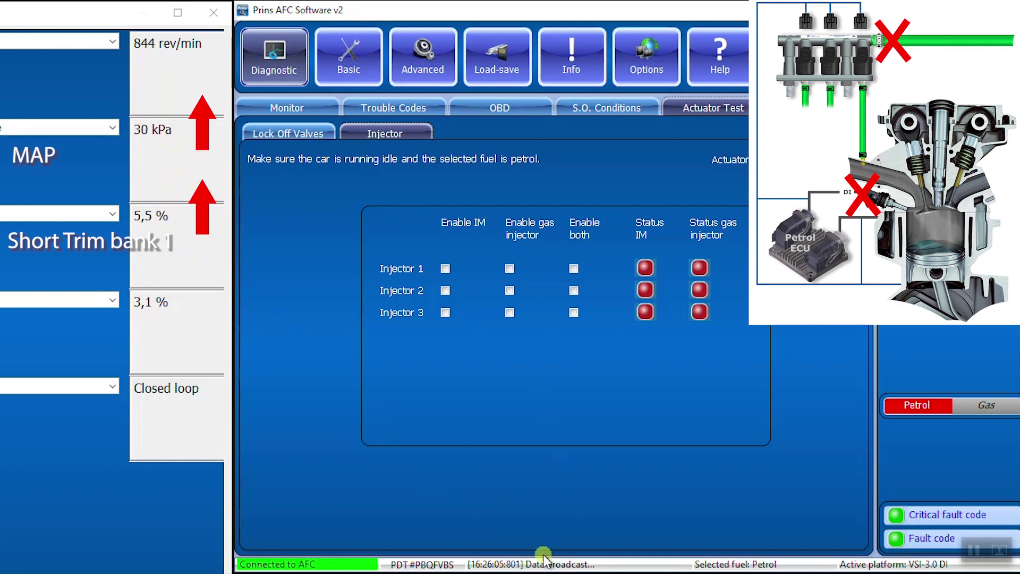
{"action": "key", "text": "alt+Tab"}
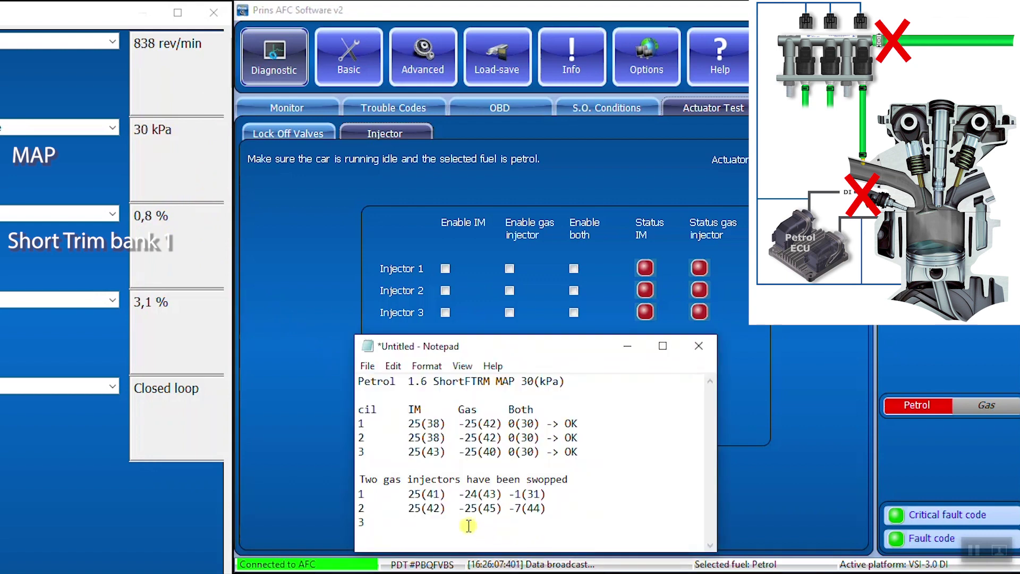
{"action": "left_click", "coordinate": [456, 523]}
{"action": "type", "text": "25"}
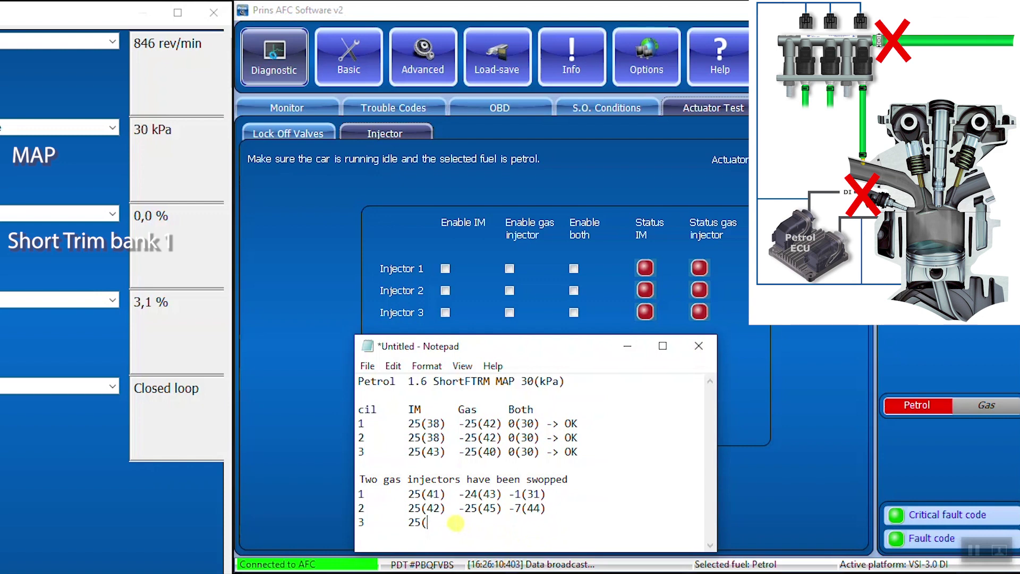
{"action": "type", "text": "(42)"}
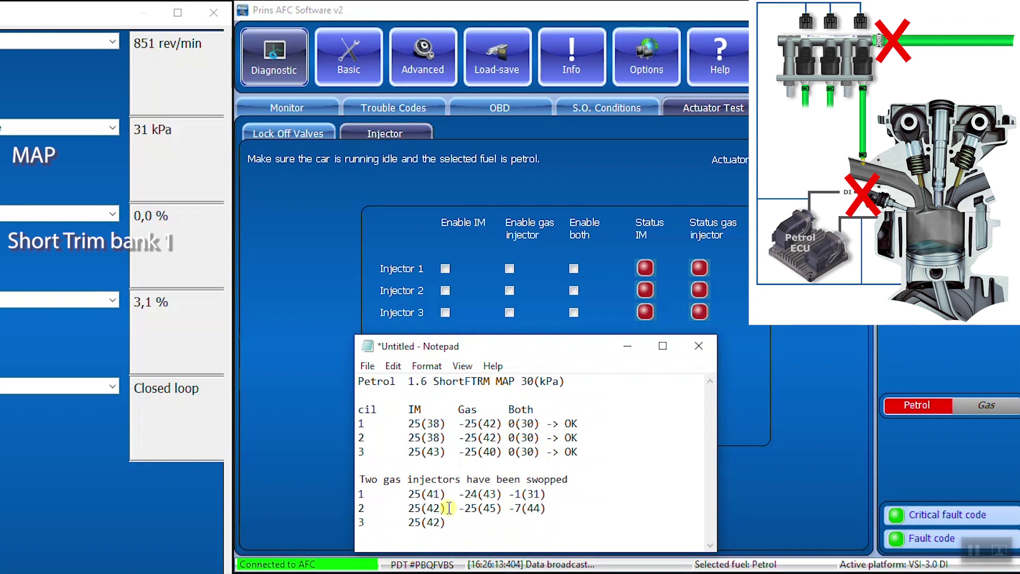
{"action": "left_click", "coordinate": [509, 314]}
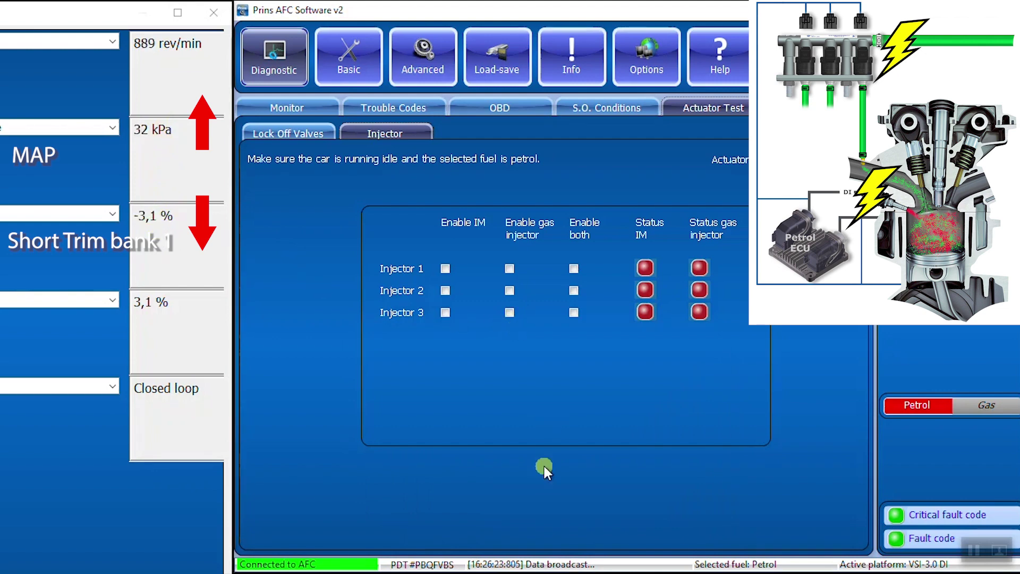
- Log -25(42) on line 3 and run injector 3's combined petrol-and-gas test
{"action": "left_click", "coordinate": [547, 569]}
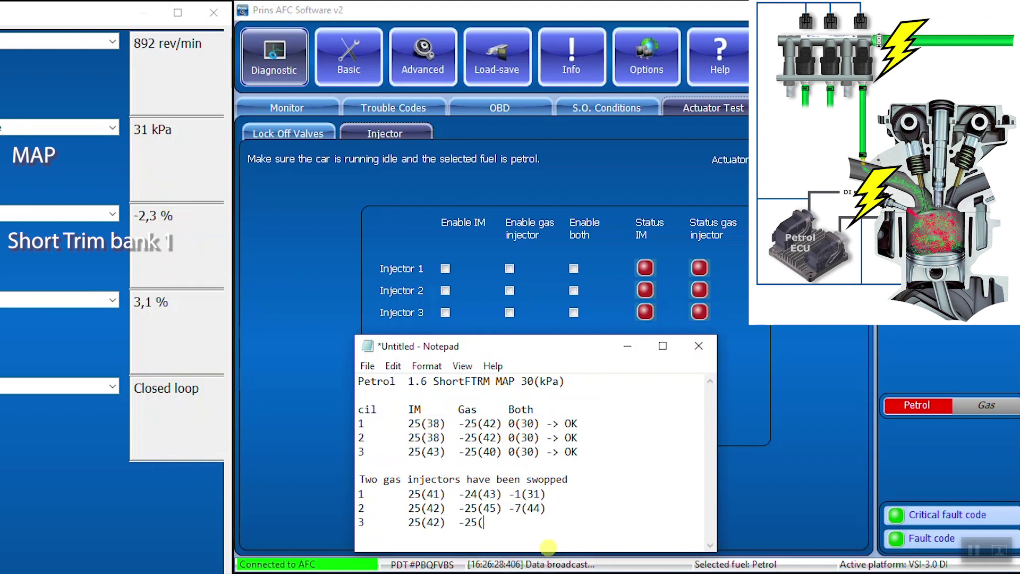
{"action": "type", "text": "2)"}
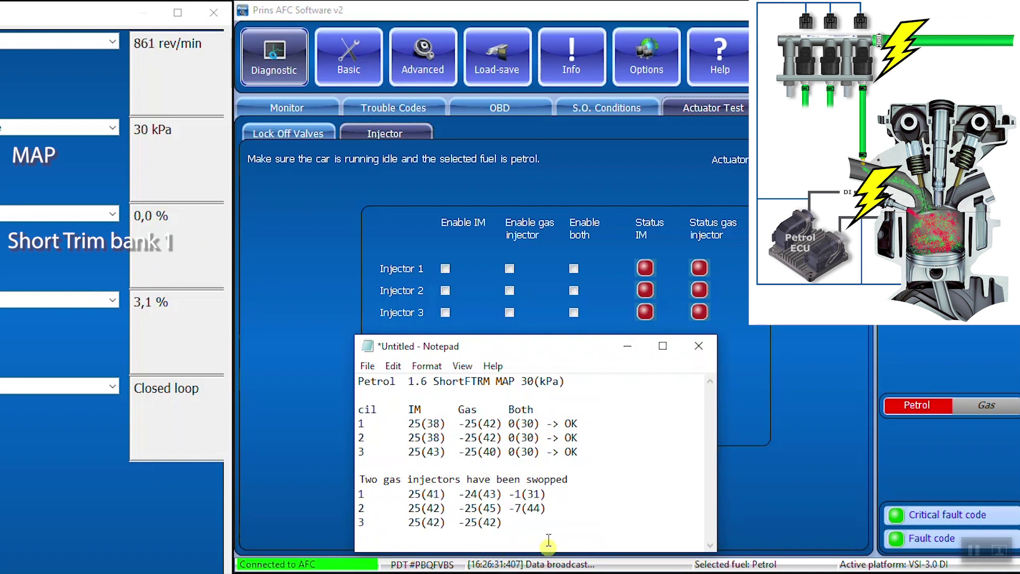
{"action": "left_click", "coordinate": [574, 312]}
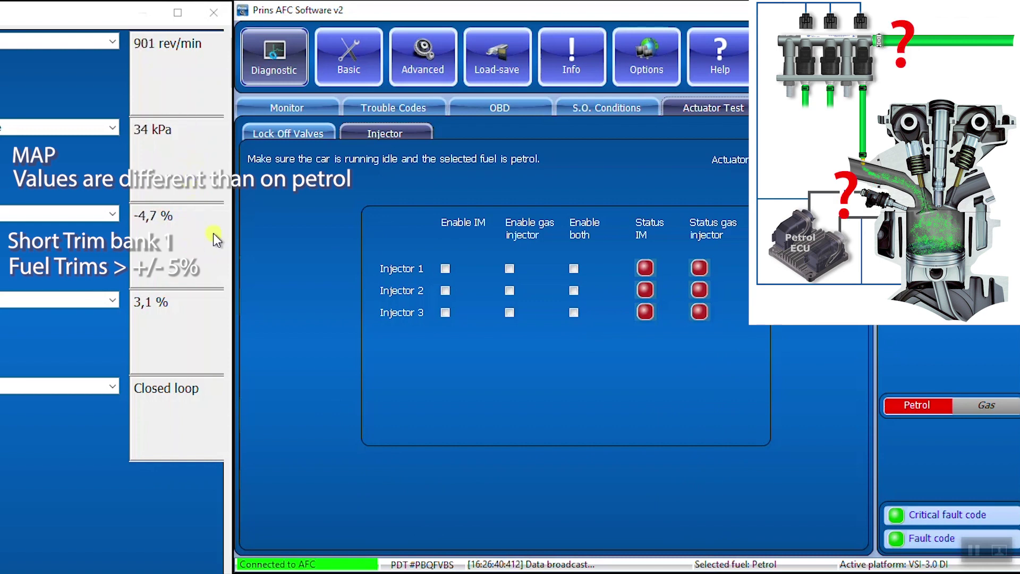
{"action": "left_click", "coordinate": [513, 567]}
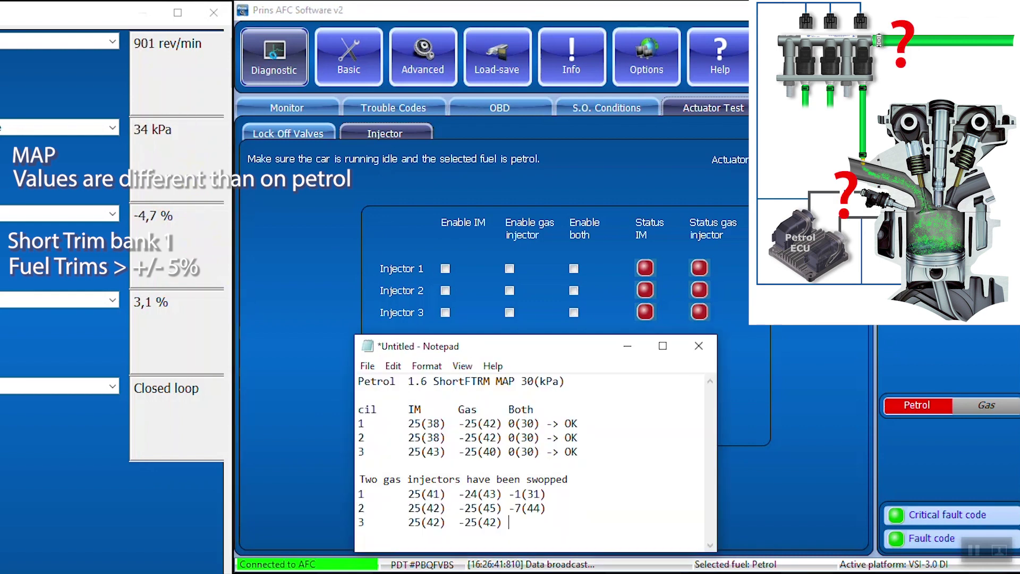